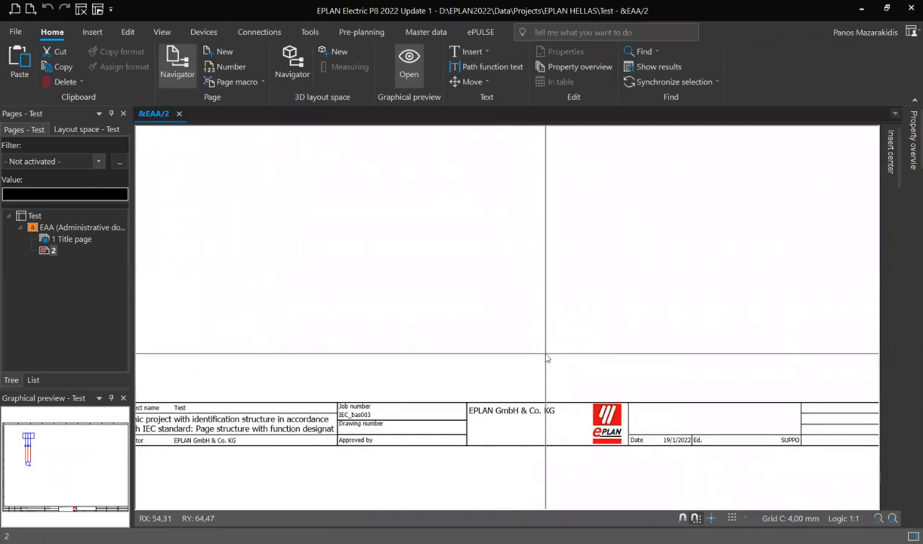
# Copy the plot frame FN1_013.fn1 and save the copy as FN1_013-Copy in the same folder.
pyautogui.click(427, 32)
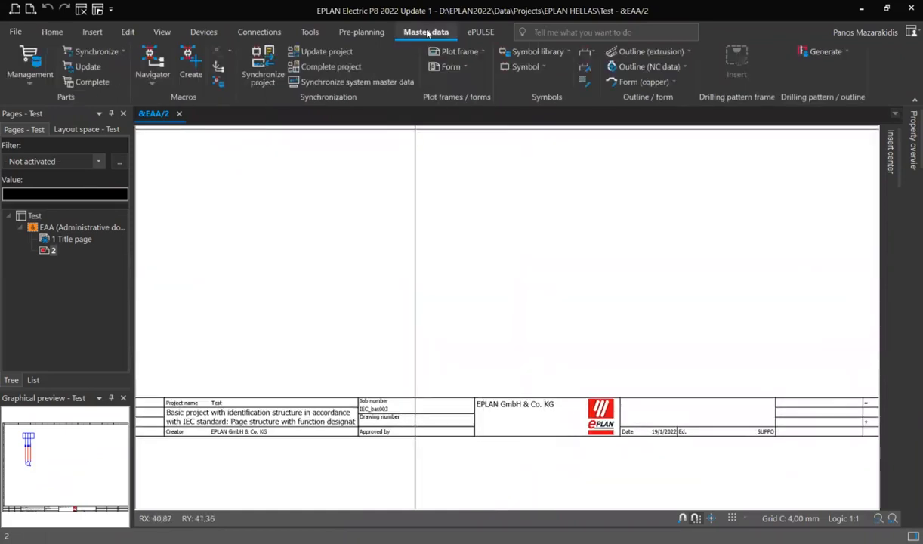
pyautogui.click(480, 53)
pyautogui.moveTo(469, 121)
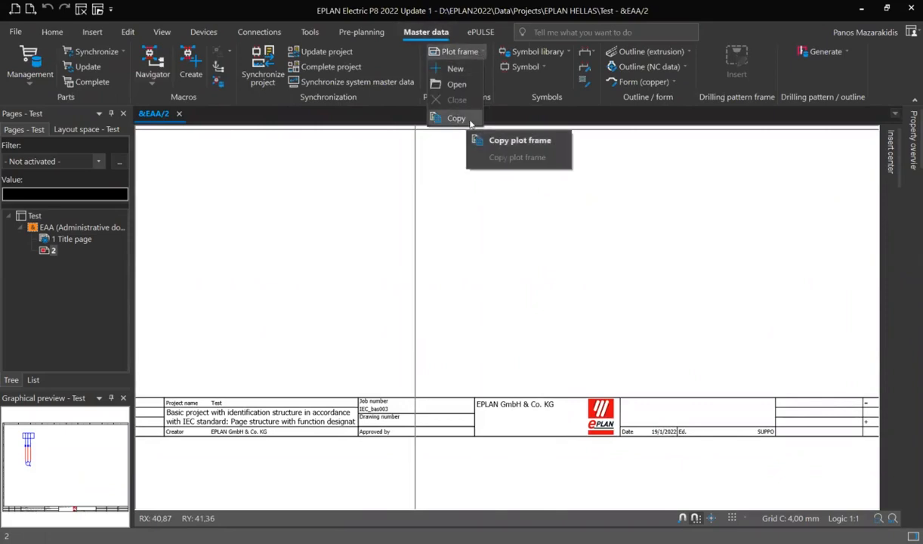
pyautogui.click(472, 120)
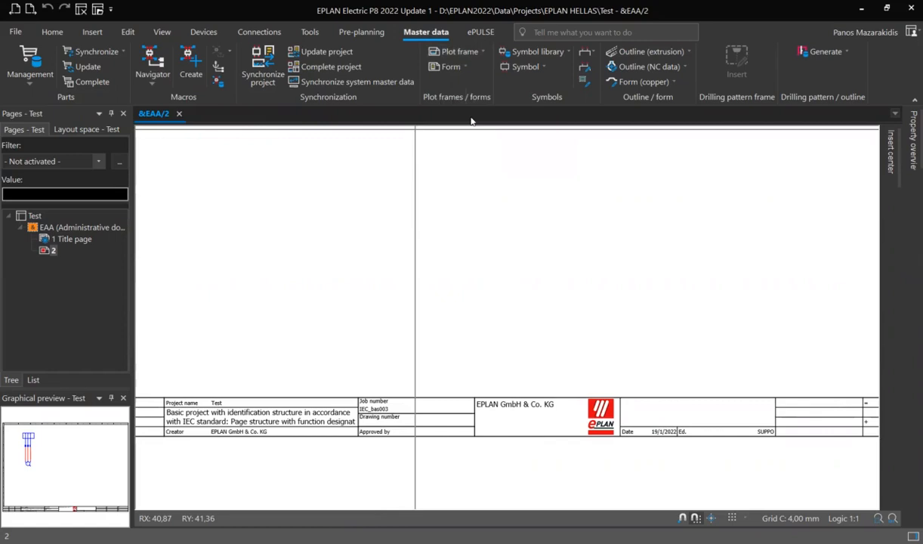
pyautogui.click(336, 278)
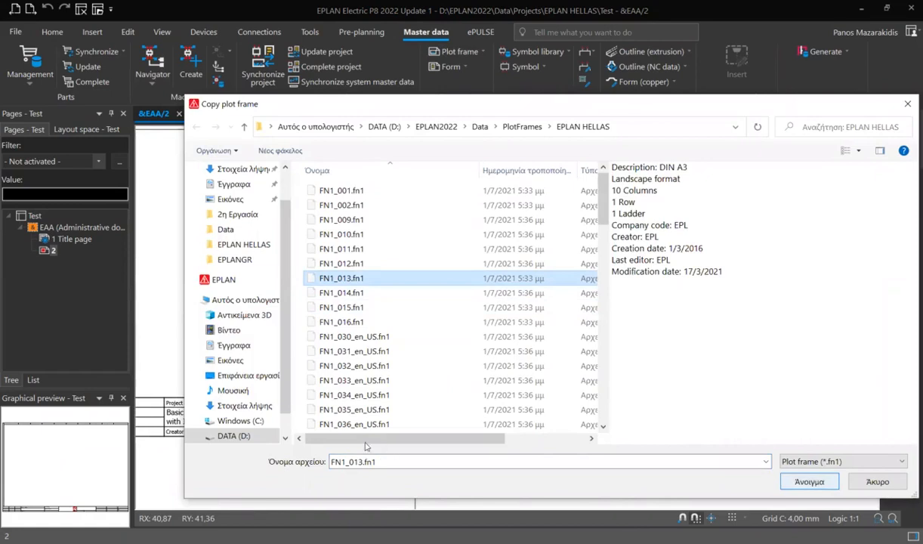
pyautogui.click(808, 481)
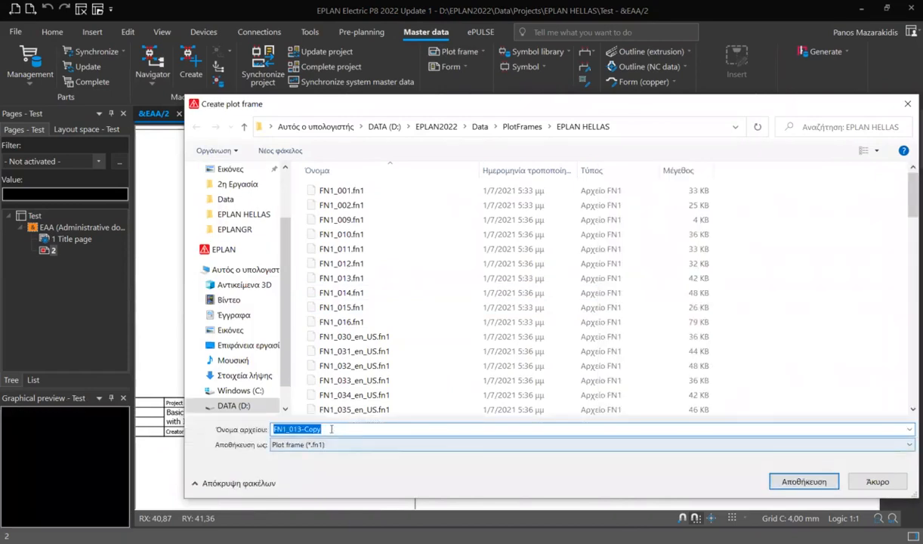
pyautogui.click(810, 482)
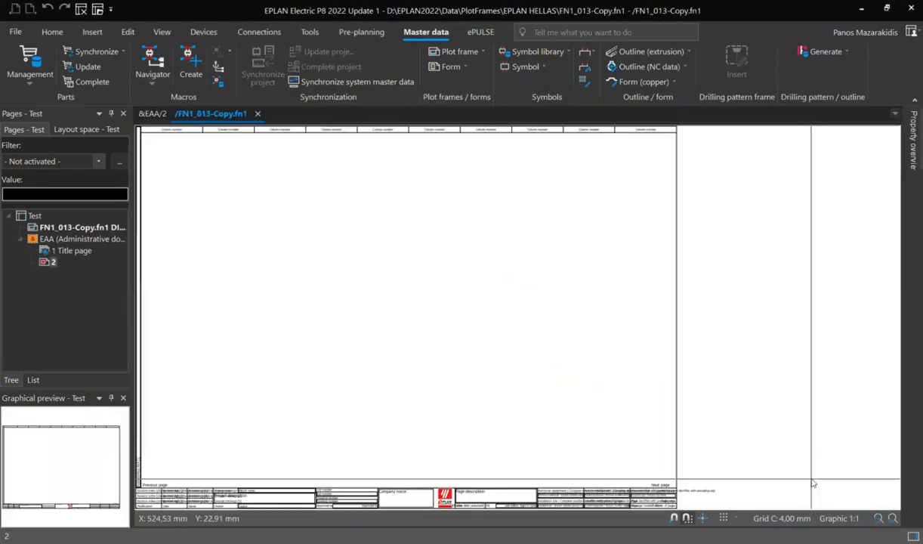
# Delete the Job number and Drawing number texts and their dividing line from the title block cell above Approved by.
pyautogui.scroll(5, 355, 348)
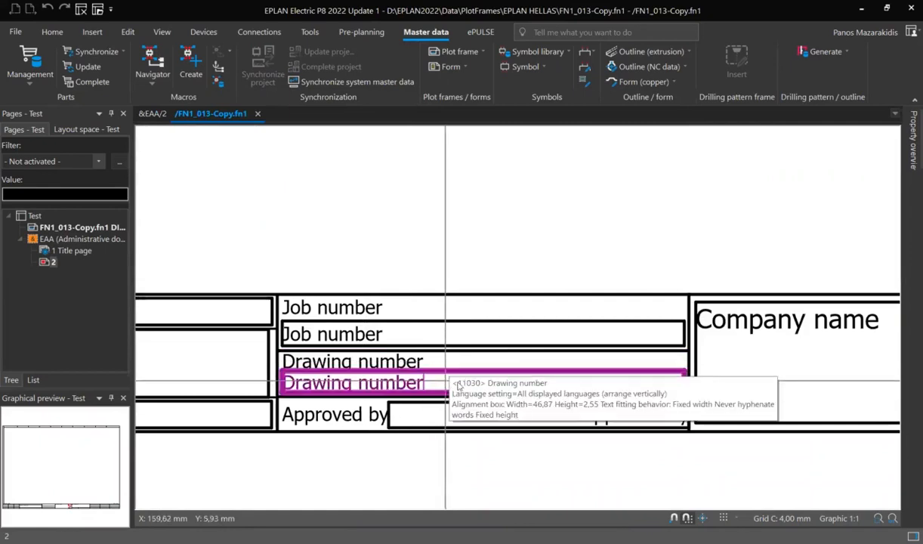
pyautogui.moveTo(486, 361)
pyautogui.mouseDown()
pyautogui.moveTo(404, 381)
pyautogui.moveTo(341, 305)
pyautogui.mouseUp()
pyautogui.press('Delete')
pyautogui.press('Delete')
pyautogui.scroll(-1, 342, 309)
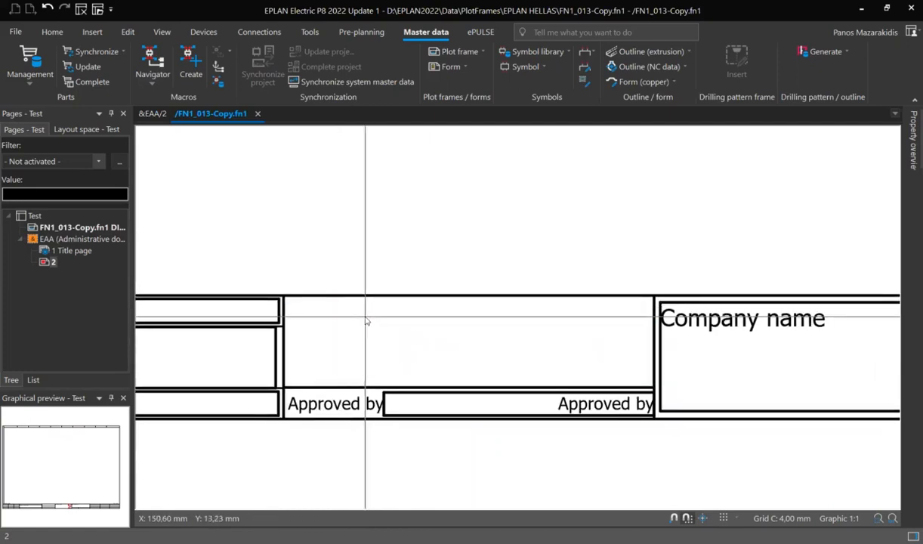
# Start a project properties special text and choose Commission as its property.
pyautogui.click(91, 33)
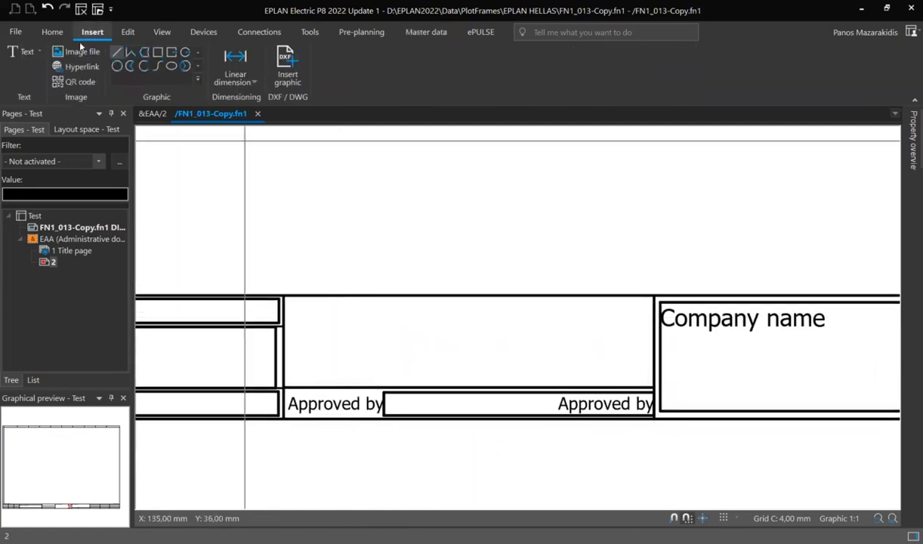
pyautogui.click(37, 50)
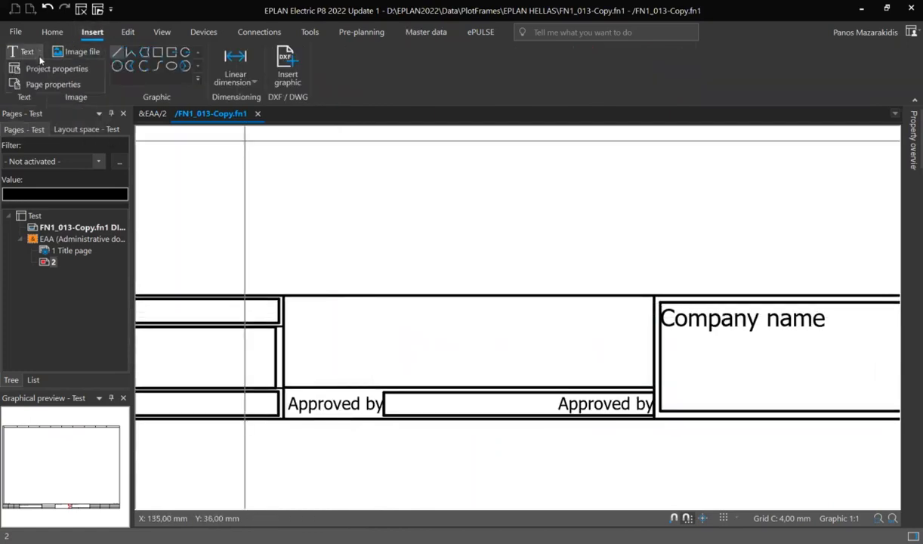
pyautogui.click(92, 70)
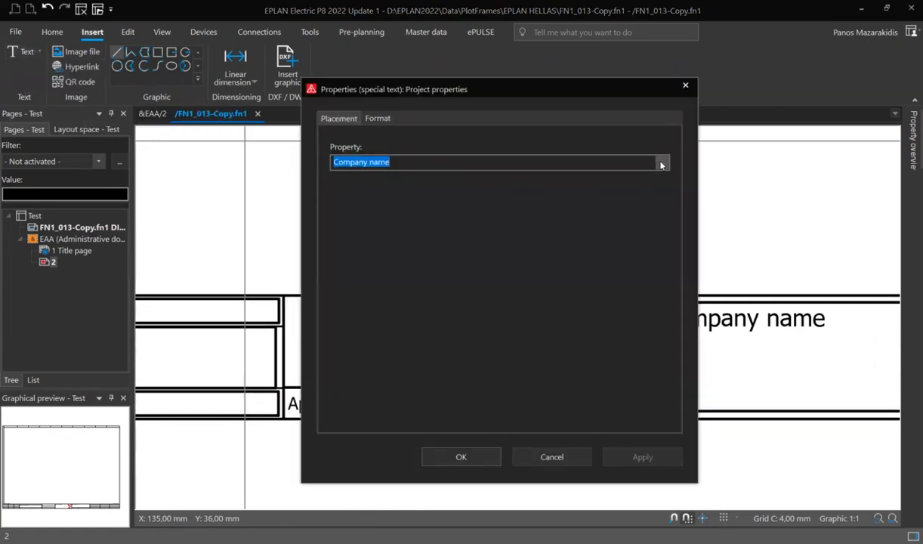
pyautogui.click(662, 164)
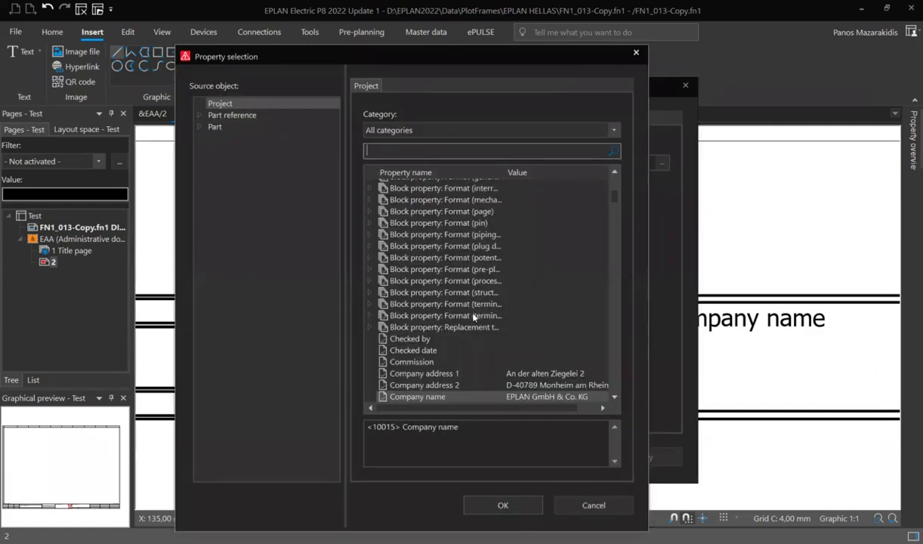
pyautogui.scroll(-1, 417, 335)
pyautogui.click(409, 326)
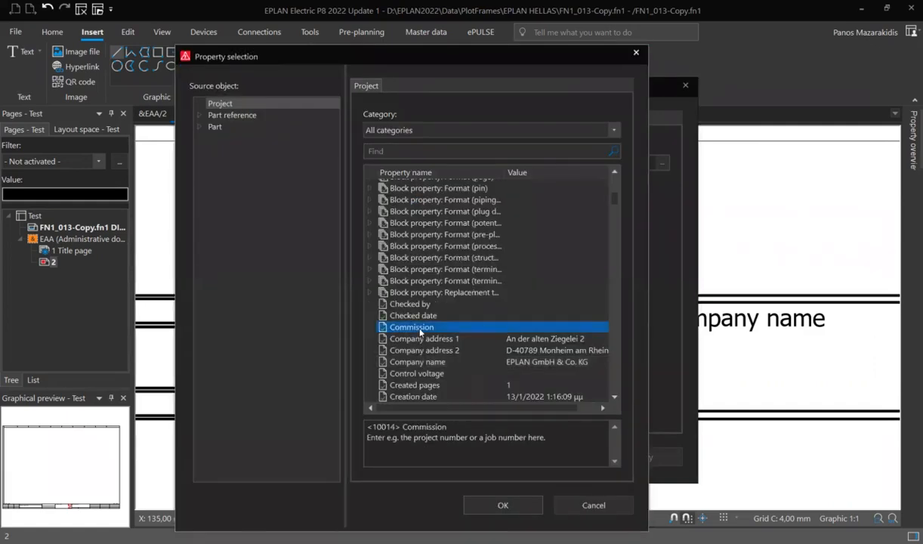
pyautogui.click(509, 505)
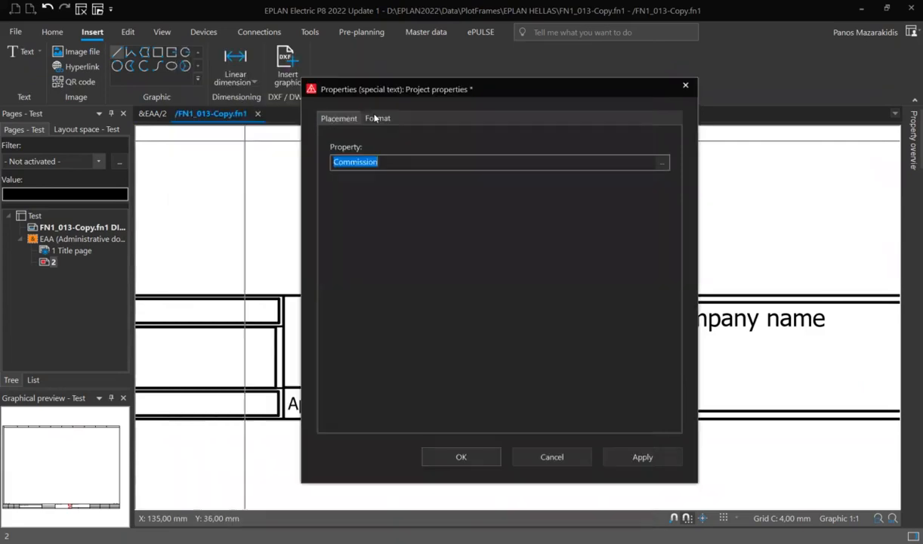
pyautogui.click(376, 118)
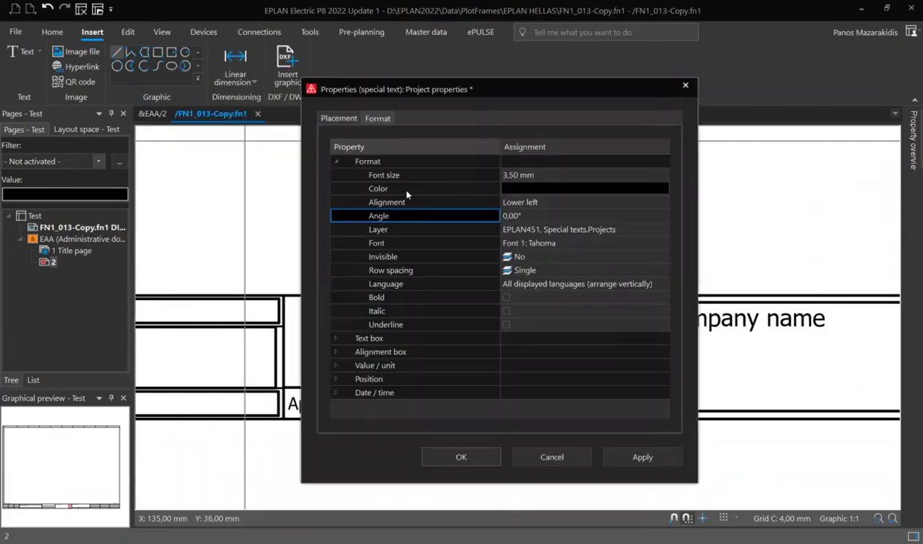
pyautogui.click(338, 119)
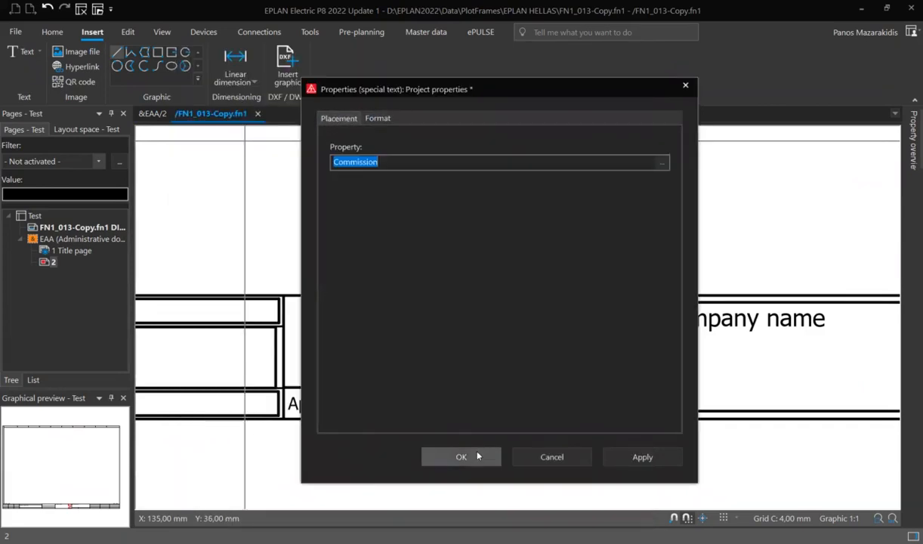
pyautogui.click(477, 456)
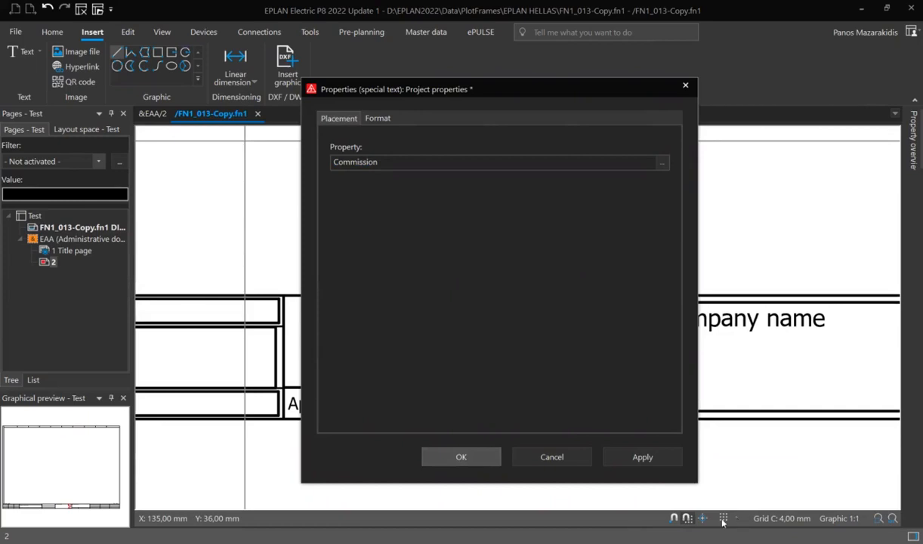
pyautogui.press('Return')
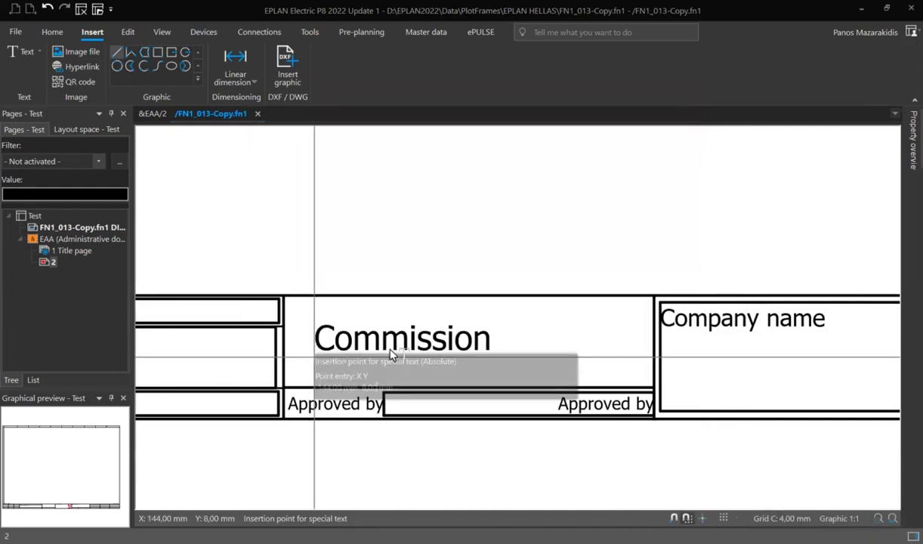
pyautogui.press('Escape')
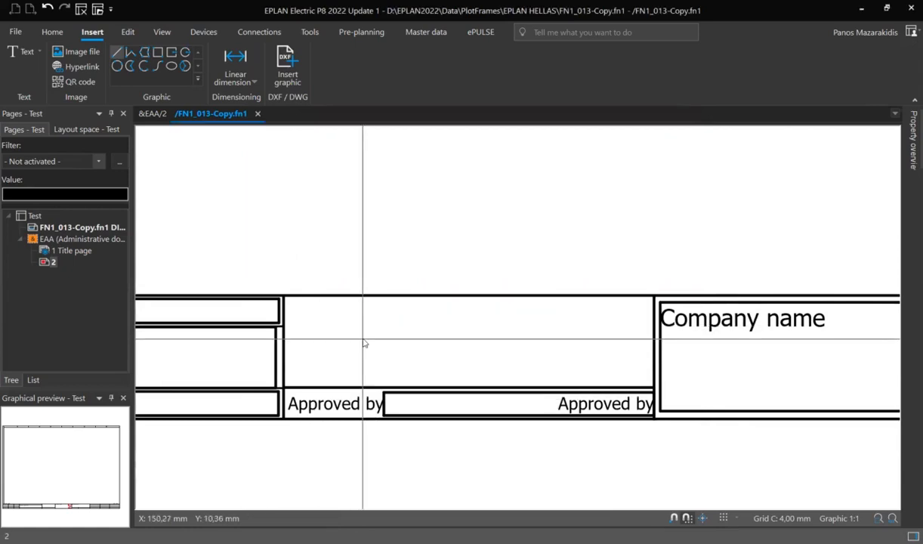
# Set the grid to 1,00 mm and place the Commission project property text in the upper part of the emptied title block cell.
pyautogui.click(736, 519)
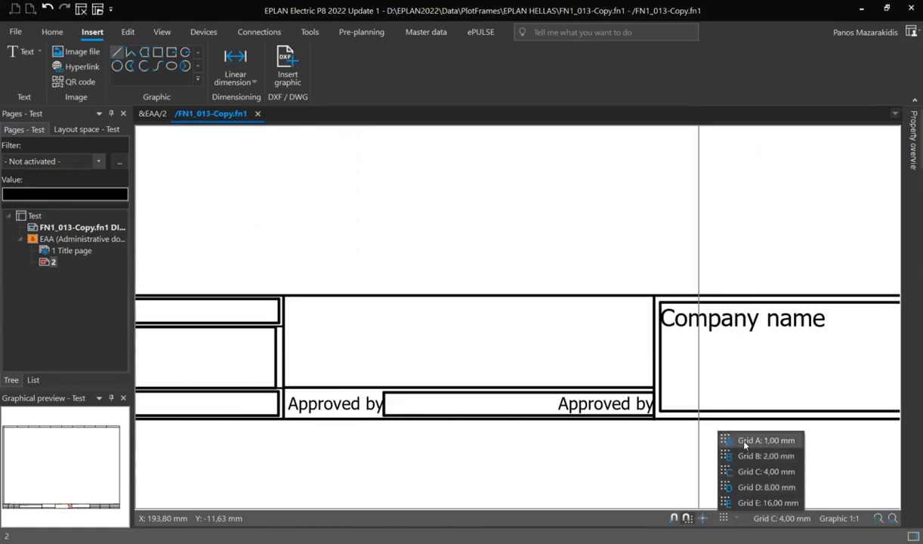
pyautogui.click(763, 440)
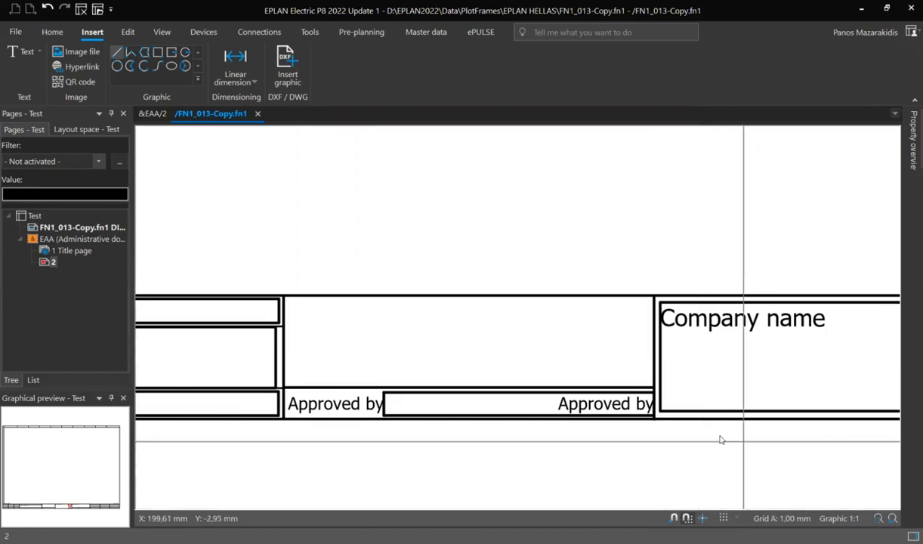
pyautogui.click(39, 49)
pyautogui.click(85, 66)
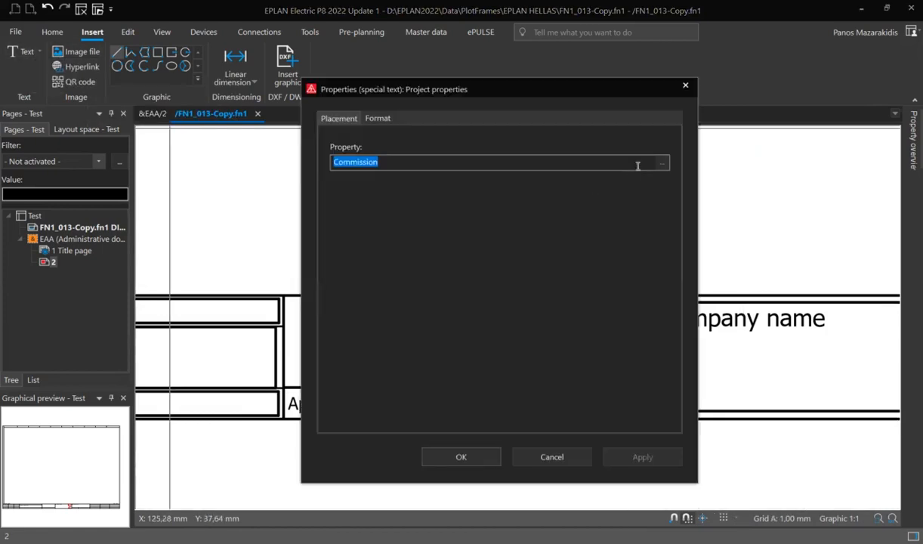
pyautogui.click(488, 455)
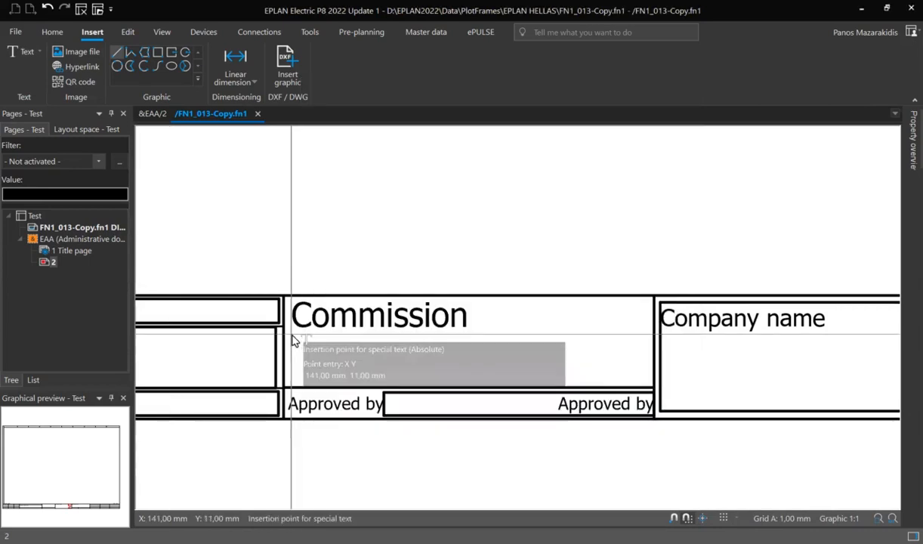
pyautogui.click(293, 340)
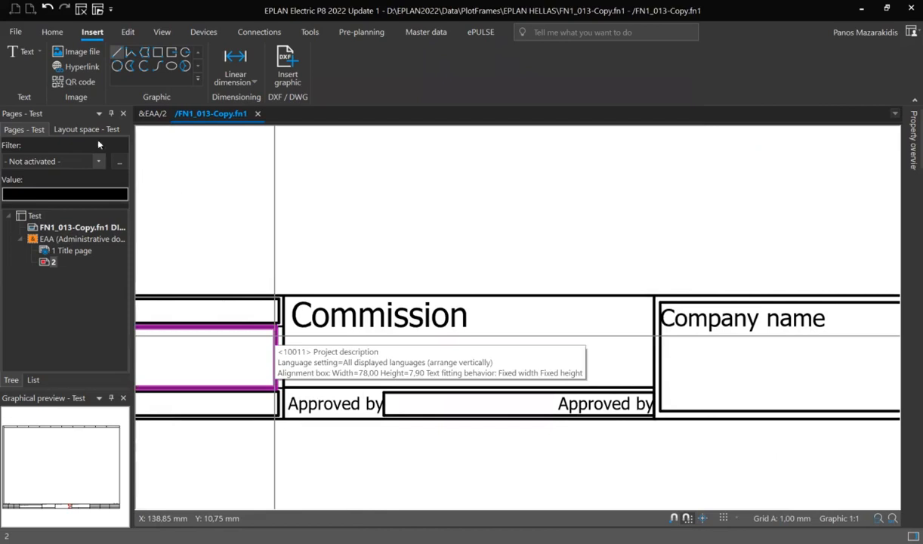
# Start a page properties special text and choose User supplementary field 1 as its property.
pyautogui.click(41, 51)
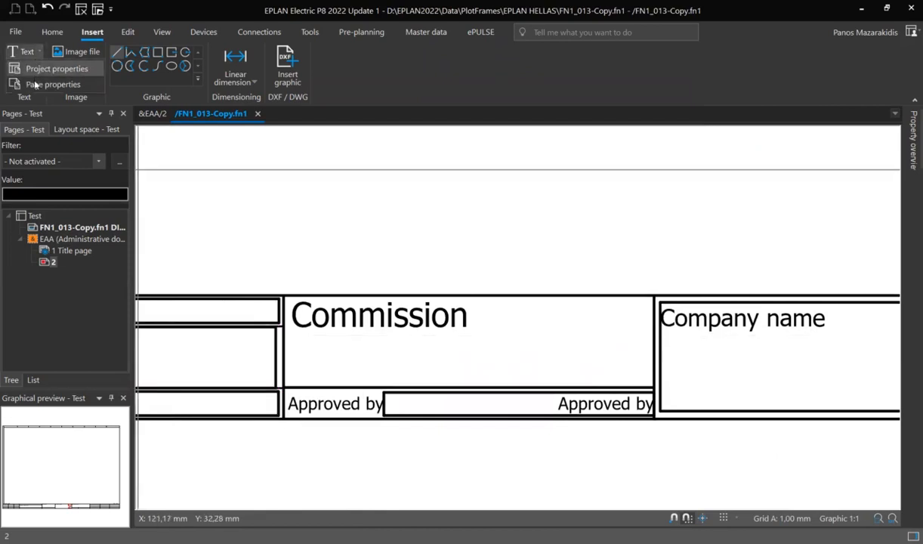
pyautogui.click(93, 84)
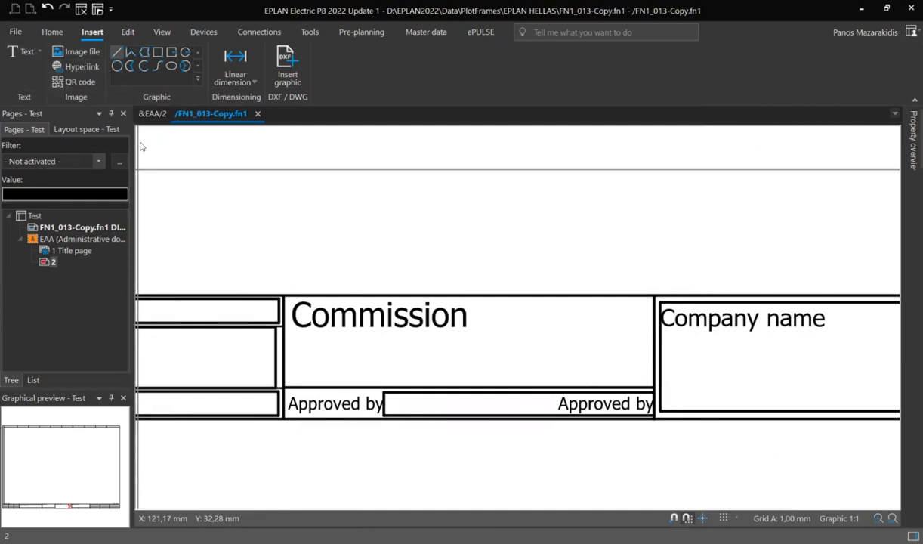
pyautogui.click(663, 164)
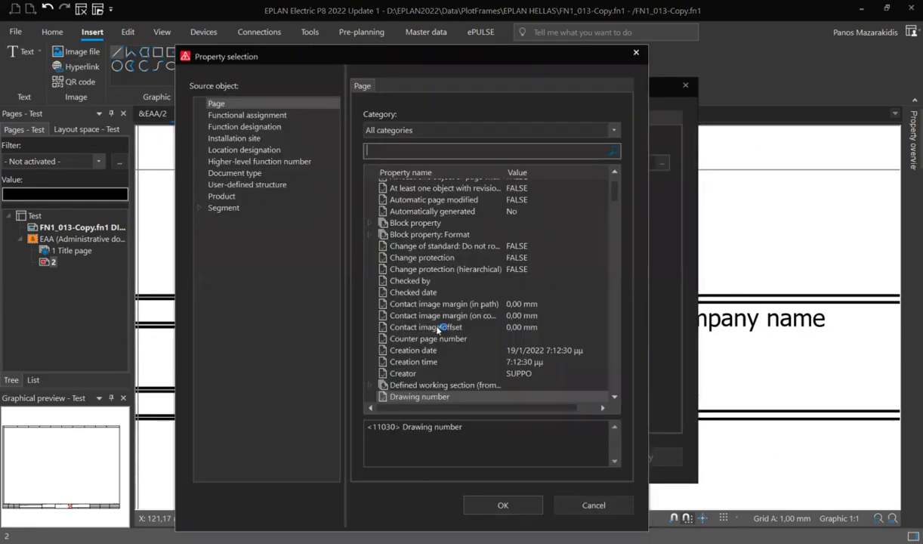
pyautogui.click(431, 328)
pyautogui.press('u')
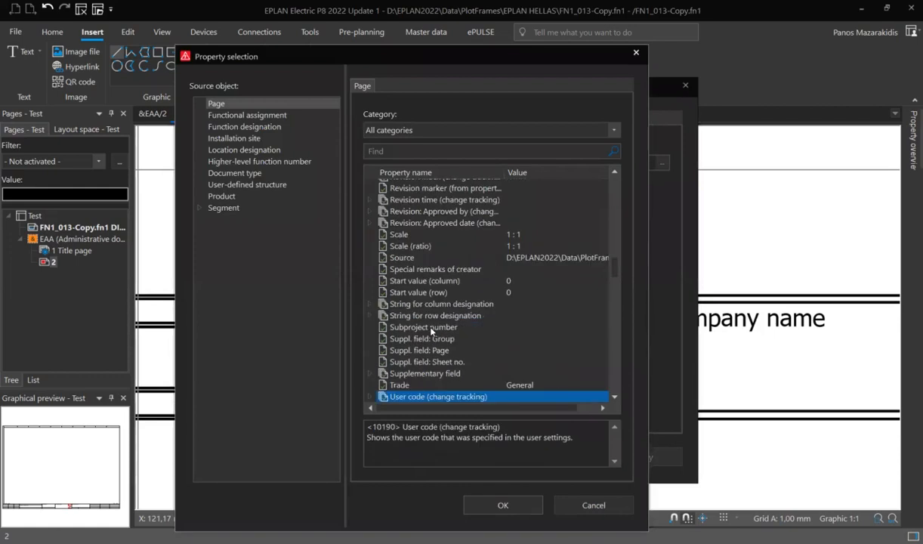
pyautogui.scroll(-3, 410, 311)
pyautogui.click(473, 318)
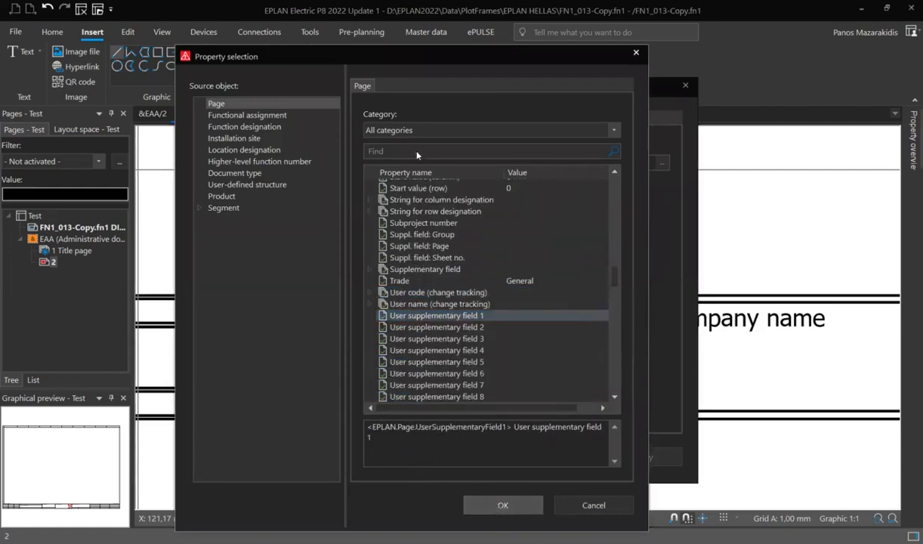
pyautogui.press('Return')
# Give the page property text a 3,50 mm font size and Lower left alignment, and place it below the Commission text.
pyautogui.click(378, 119)
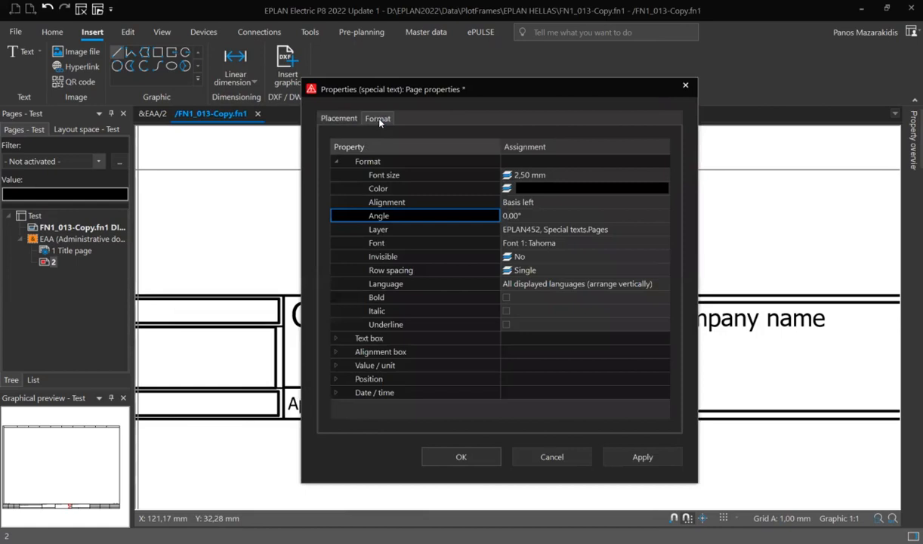
pyautogui.click(660, 176)
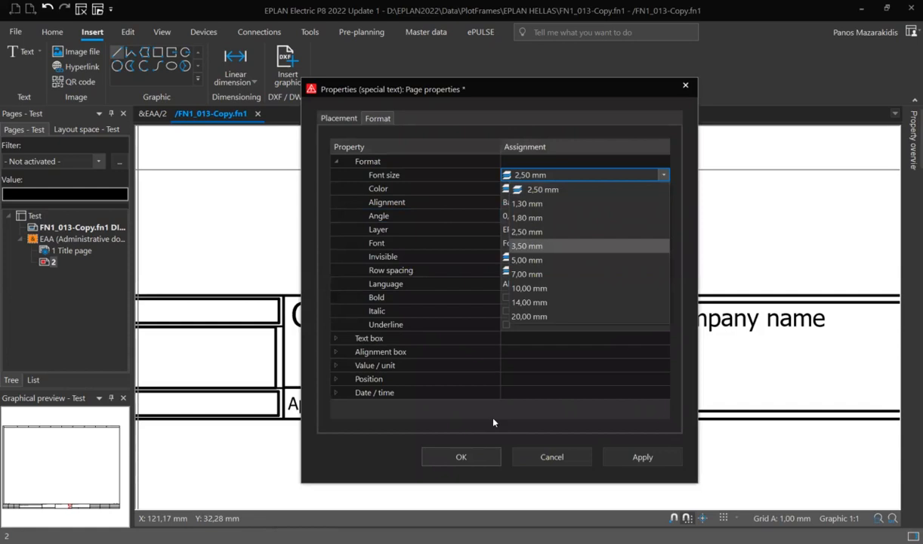
pyautogui.click(663, 203)
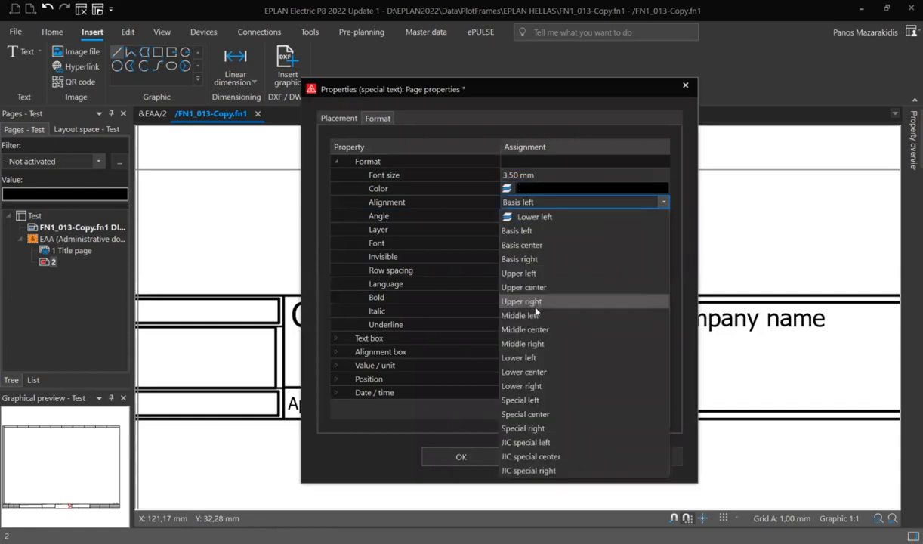
pyautogui.click(529, 355)
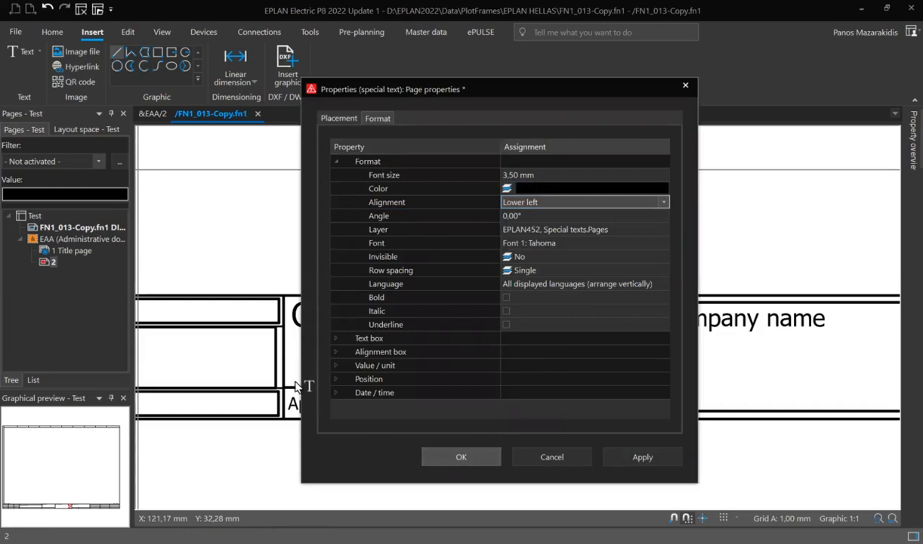
pyautogui.press('Return')
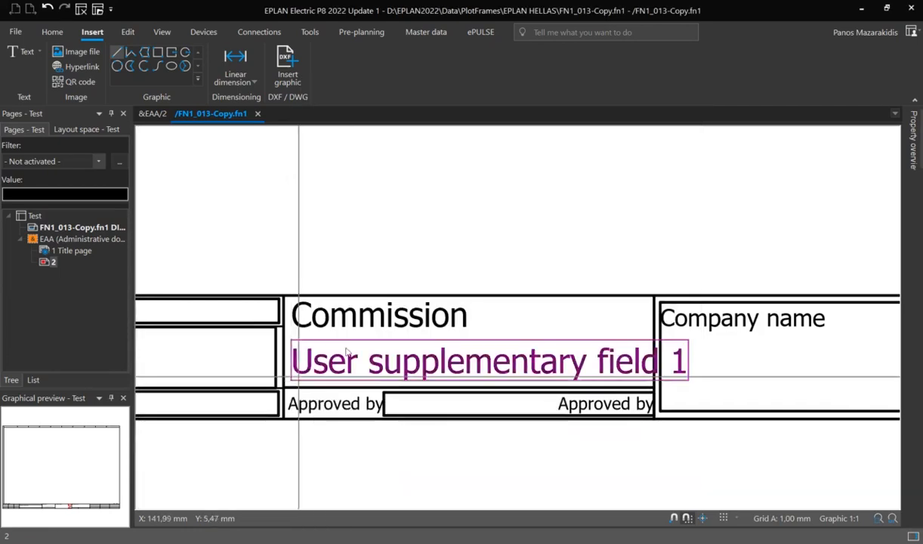
pyautogui.scroll(-2, 302, 363)
pyautogui.scroll(1, 432, 323)
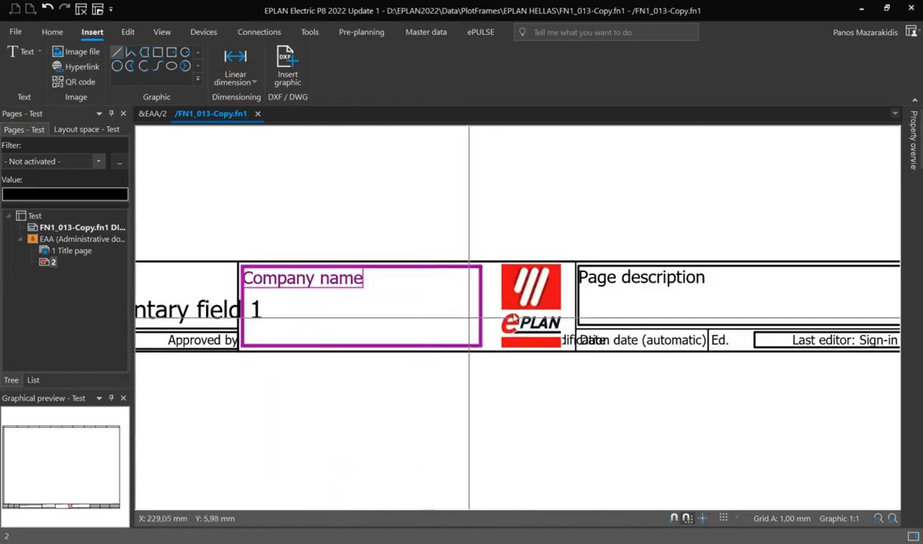
# Delete the EPLAN logo from the title block and choose Warning electric voltage.jpg as the image file to insert instead.
pyautogui.click(527, 313)
pyautogui.press('Delete')
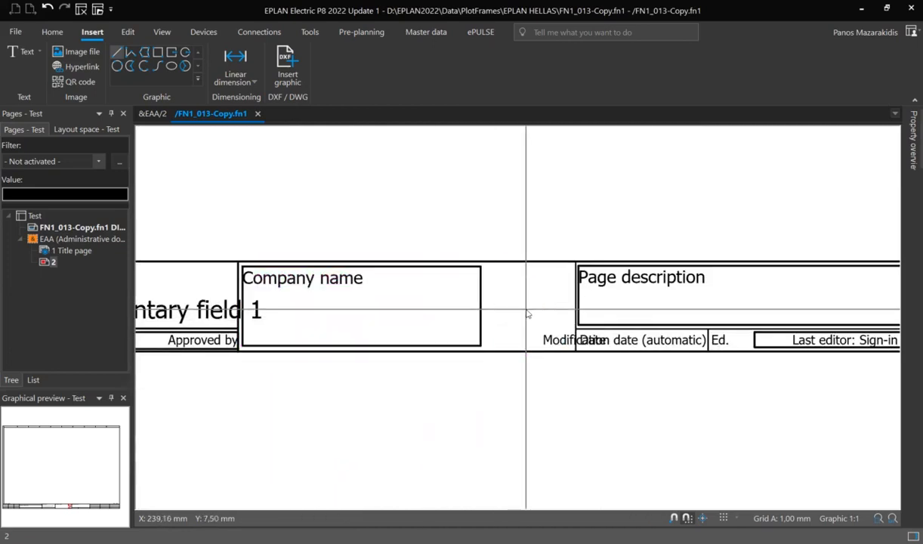
pyautogui.rightClick(511, 306)
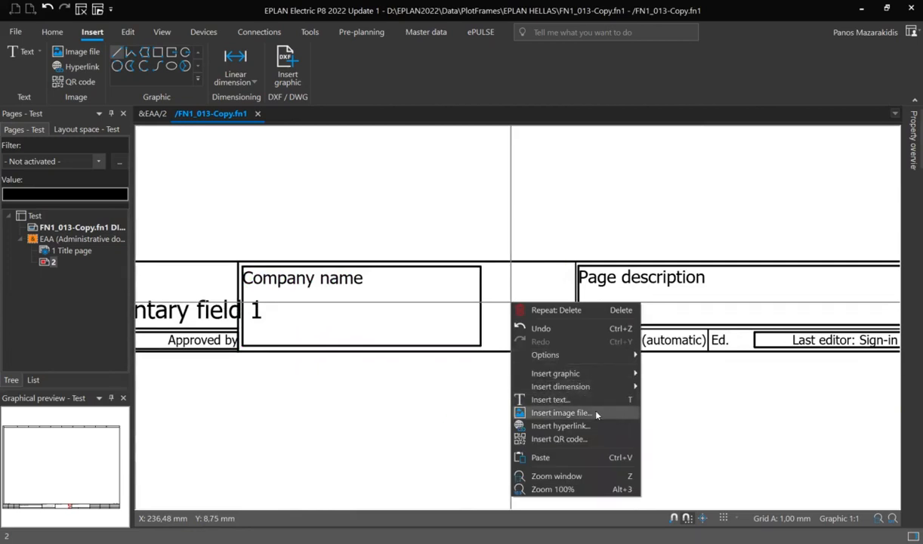
pyautogui.click(573, 412)
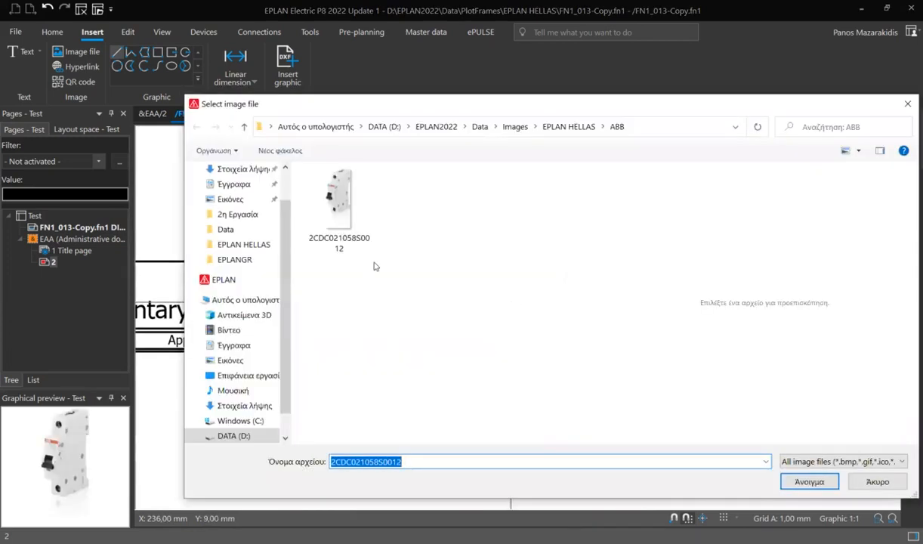
pyautogui.click(515, 127)
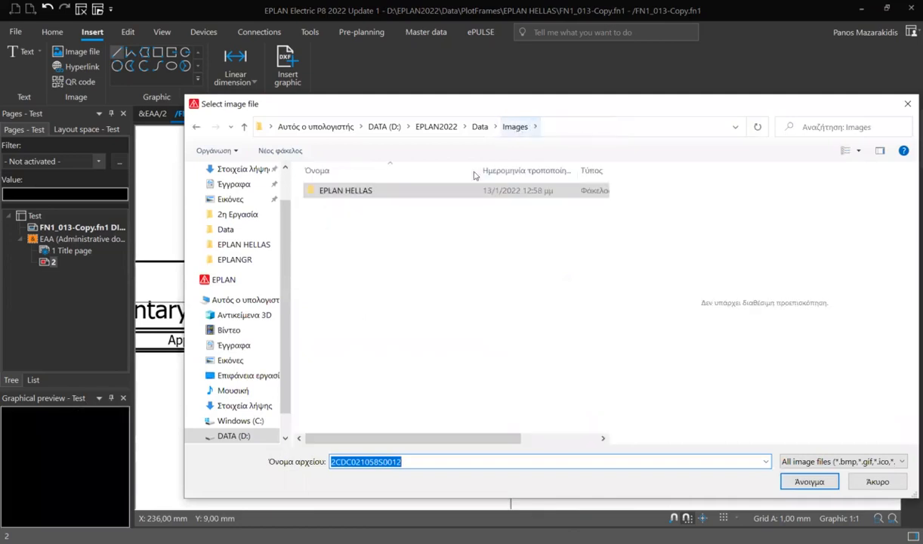
pyautogui.click(477, 127)
pyautogui.doubleClick(331, 264)
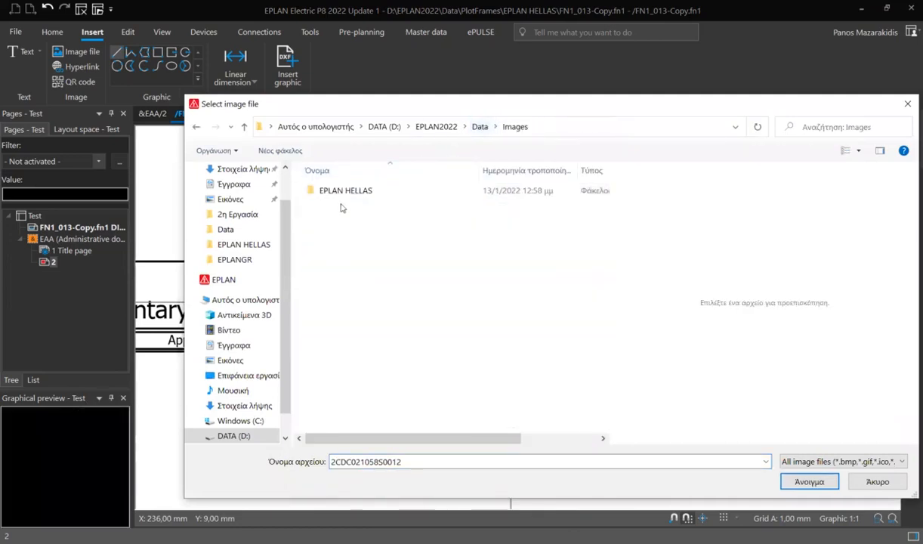
pyautogui.doubleClick(330, 243)
pyautogui.scroll(-10, 375, 296)
pyautogui.click(413, 392)
pyautogui.click(805, 480)
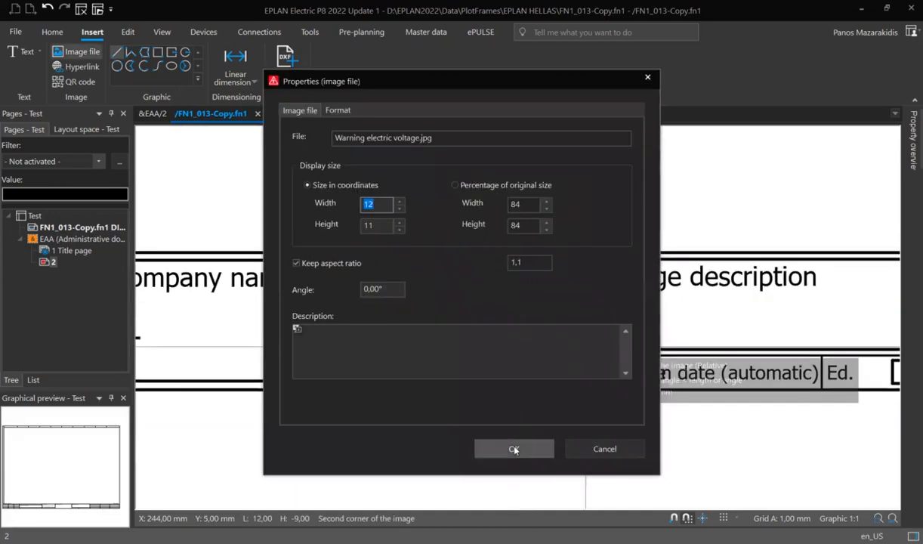
# Place the copied warning image in the emptied space beside the Company name cell, and close the FN1_013-Copy plot frame.
pyautogui.click(513, 449)
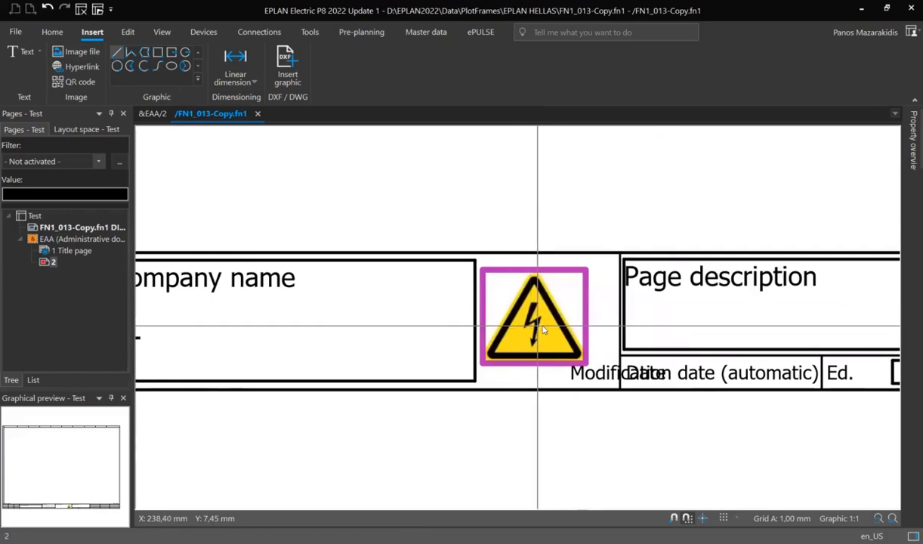
pyautogui.scroll(-5, 555, 326)
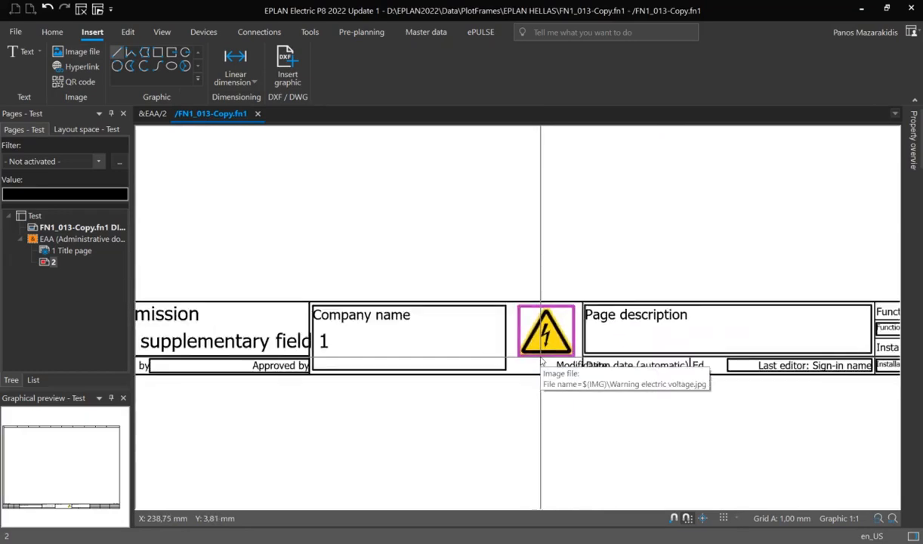
pyautogui.moveTo(408, 378)
pyautogui.mouseDown(button='middle')
pyautogui.moveTo(446, 392)
pyautogui.moveTo(449, 373)
pyautogui.mouseUp(button='middle')
pyautogui.scroll(1, 449, 373)
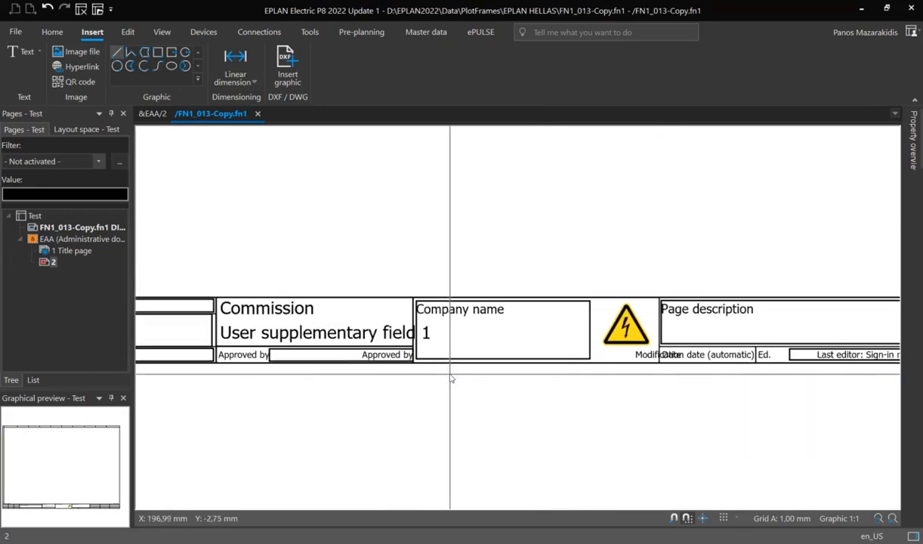
pyautogui.click(257, 114)
pyautogui.scroll(-2, 340, 293)
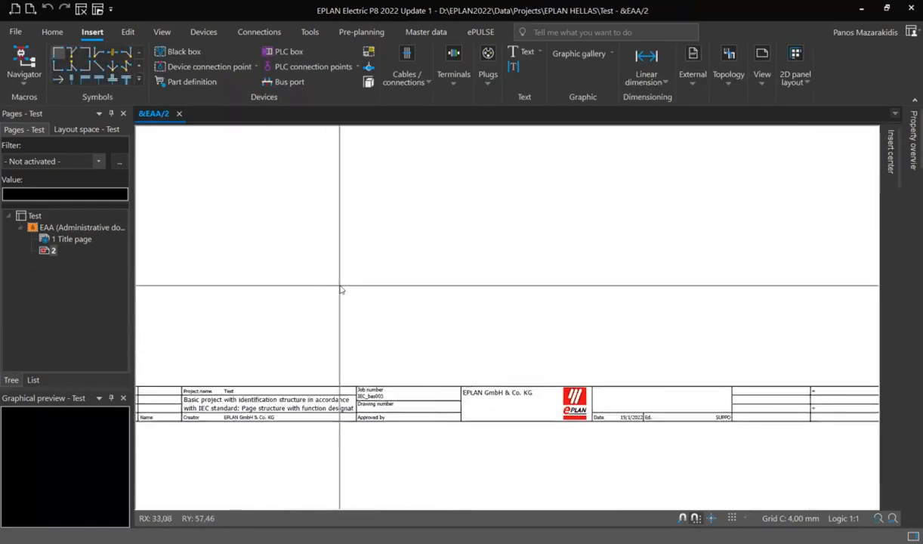
# Assign the FN1_013-Copy.fn1 plot frame to page 2 of the Test project in its page properties.
pyautogui.click(52, 252)
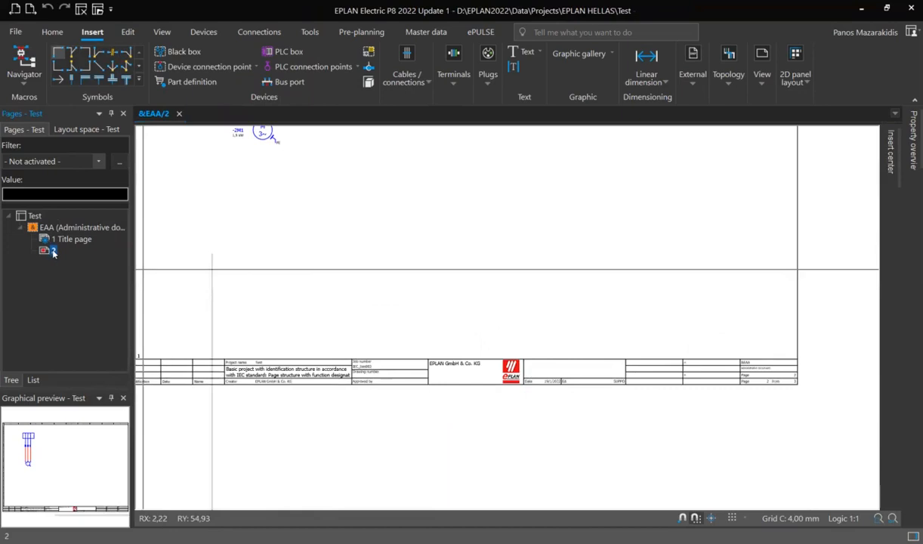
pyautogui.rightClick(52, 252)
pyautogui.click(99, 491)
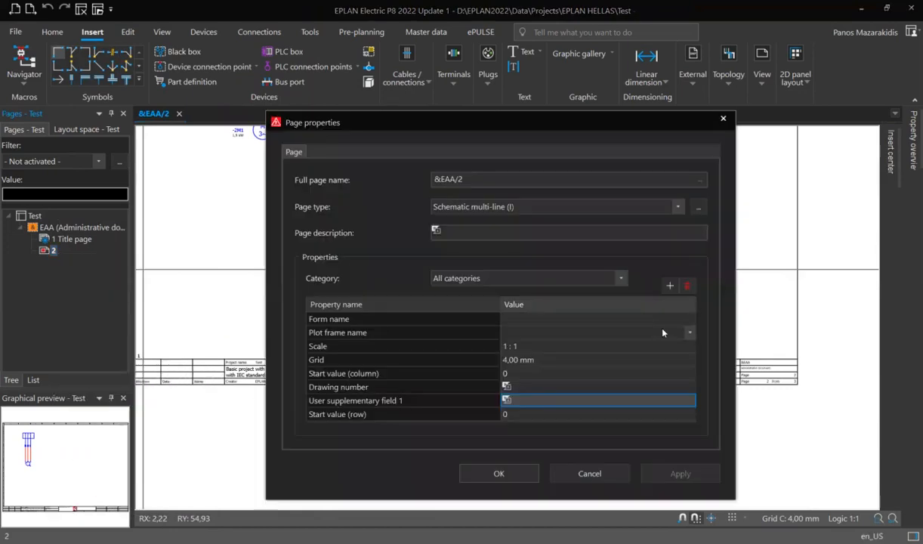
pyautogui.click(662, 332)
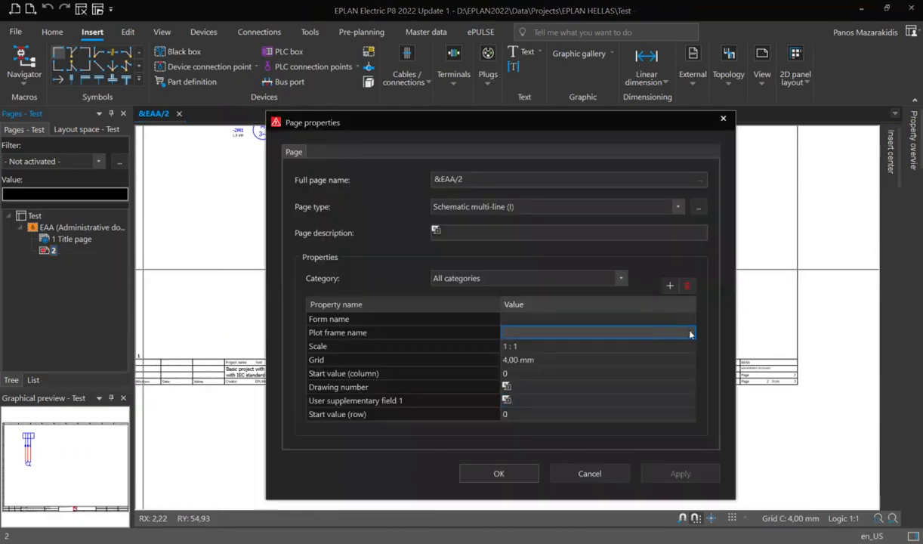
pyautogui.click(689, 334)
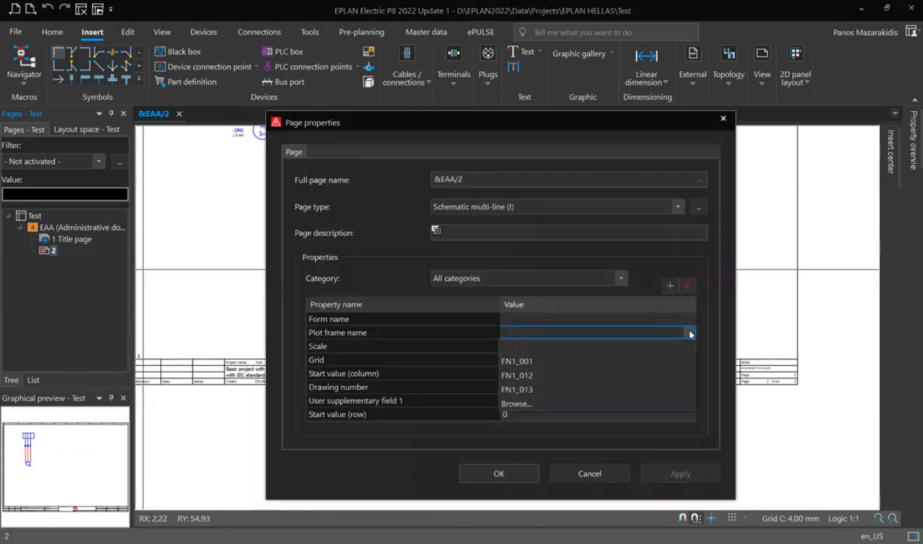
pyautogui.click(524, 407)
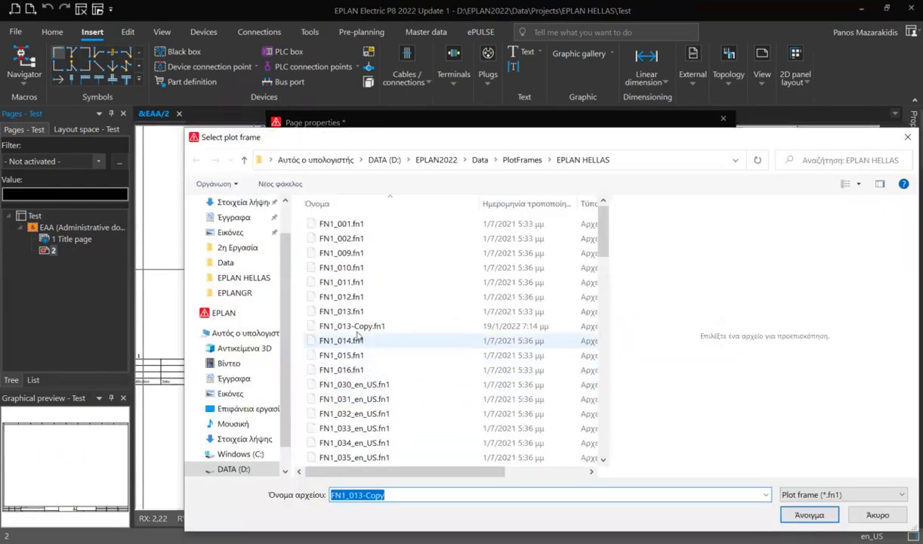
pyautogui.click(357, 327)
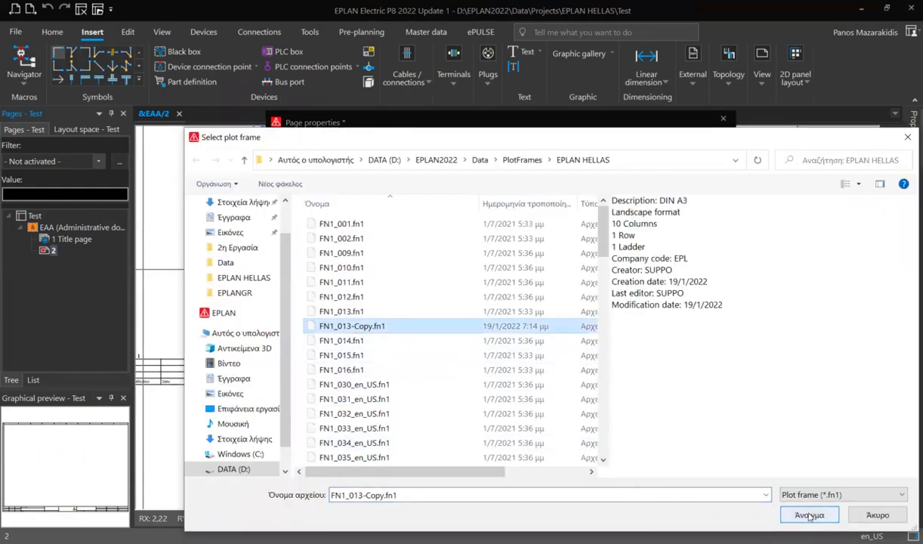
pyautogui.press('Return')
pyautogui.click(503, 473)
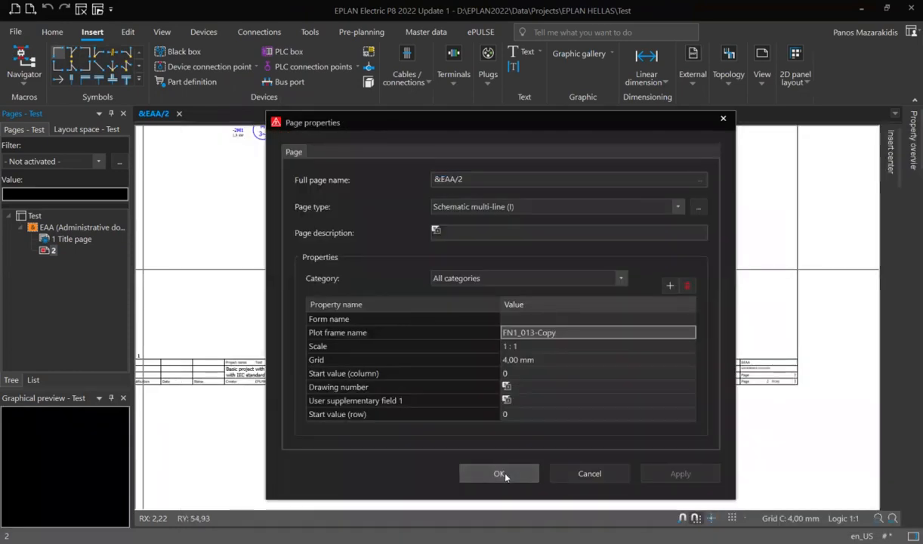
# Fill page 2's User supplementary field 1 property with the text "User supplementary field 1".
pyautogui.scroll(5, 495, 360)
pyautogui.scroll(3, 453, 359)
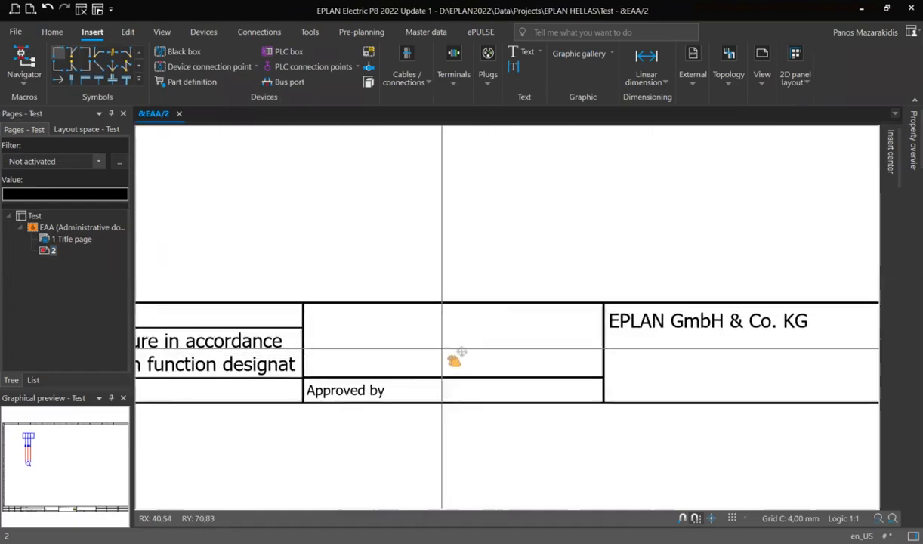
pyautogui.click(50, 250)
pyautogui.rightClick(49, 252)
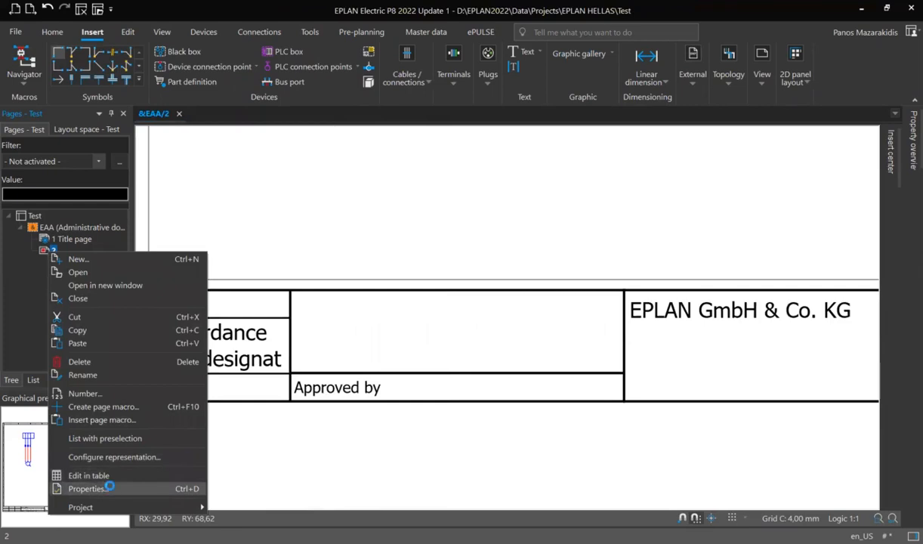
pyautogui.click(528, 401)
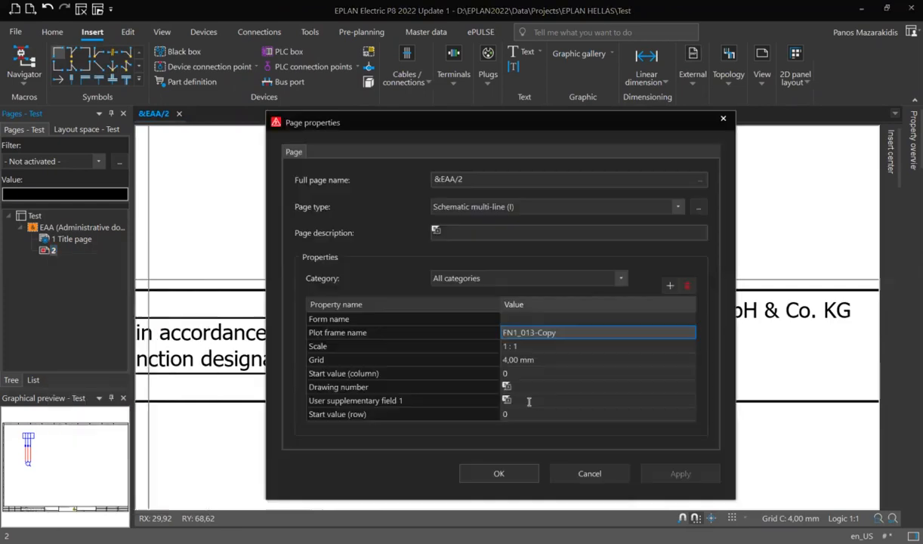
pyautogui.write('Use')
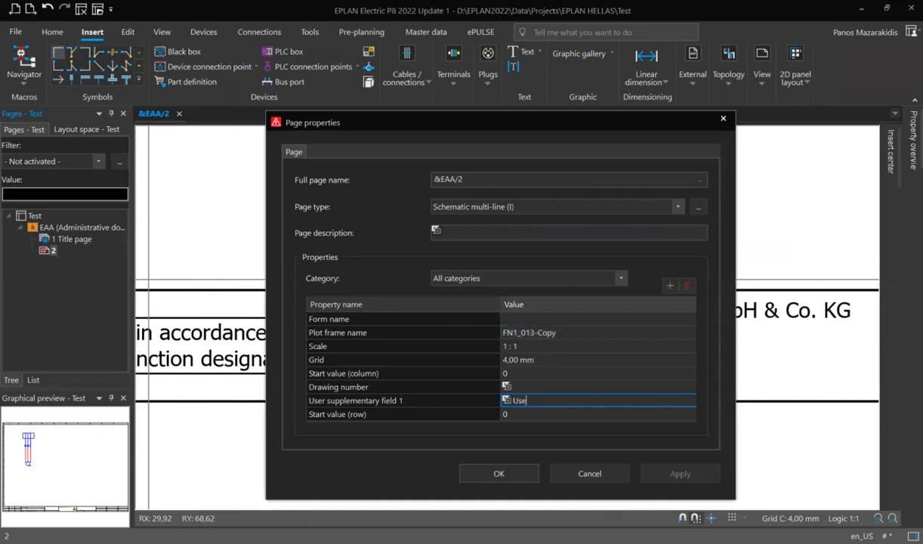
pyautogui.write('r supplementary field %0')
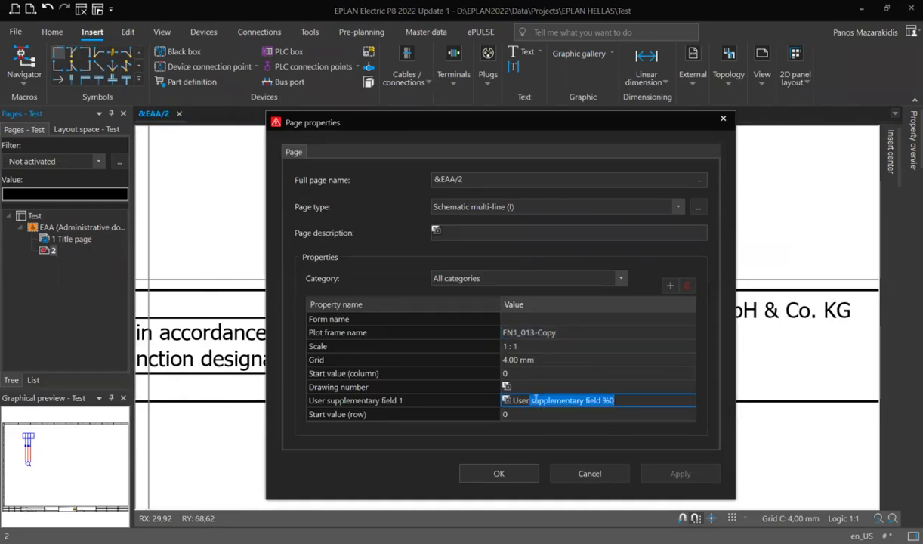
pyautogui.click(632, 400)
pyautogui.press('BackSpace')
pyautogui.press('BackSpace')
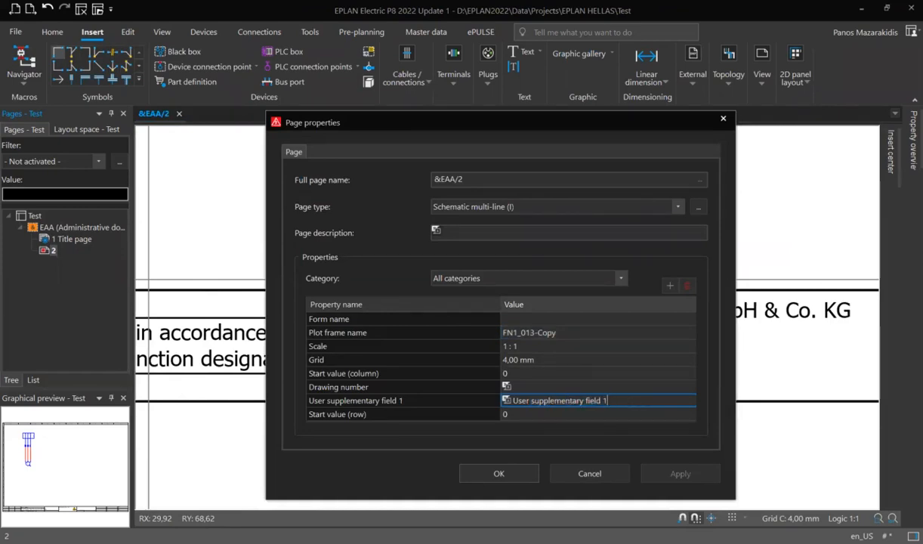
pyautogui.write('1')
pyautogui.click(499, 474)
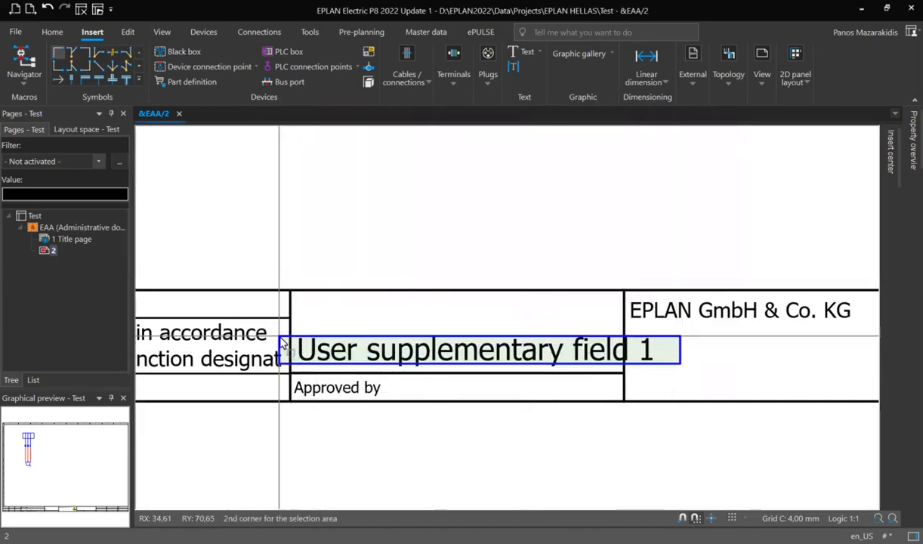
# Set the Test project's Commission property to "Commission" and return to page 2 to check its title block.
pyautogui.click(35, 217)
pyautogui.rightClick(35, 217)
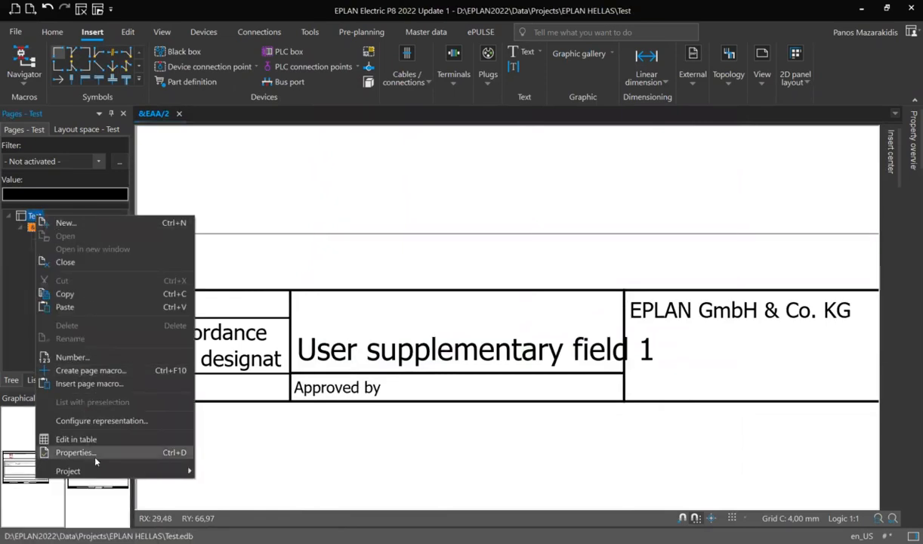
pyautogui.click(74, 452)
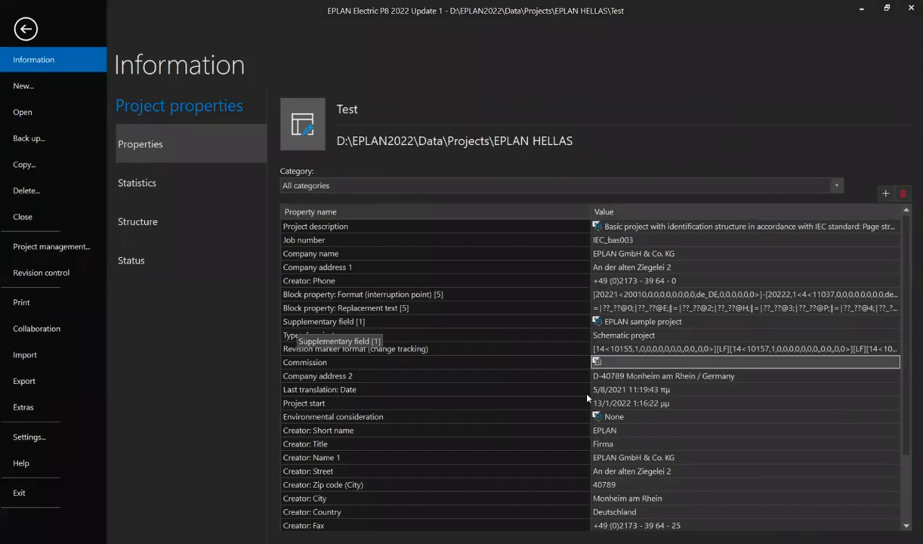
pyautogui.click(615, 362)
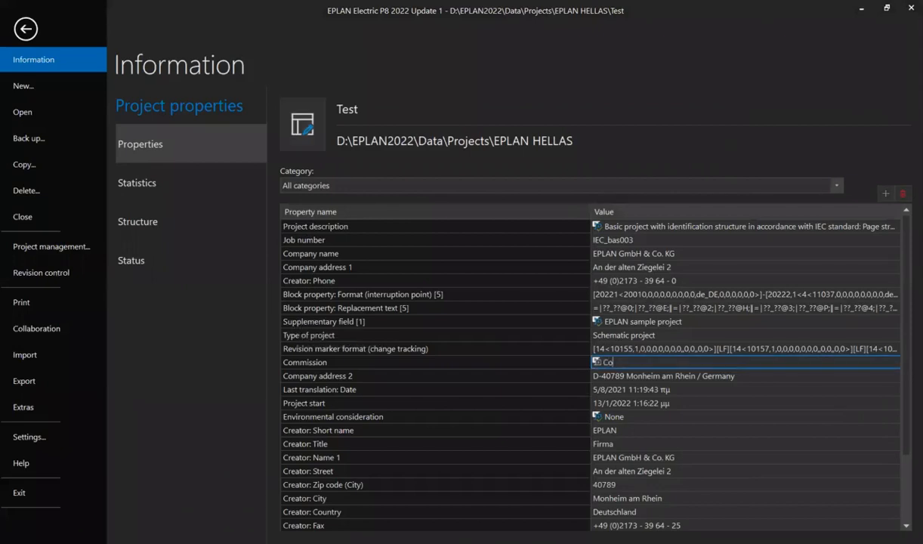
pyautogui.write('Commission')
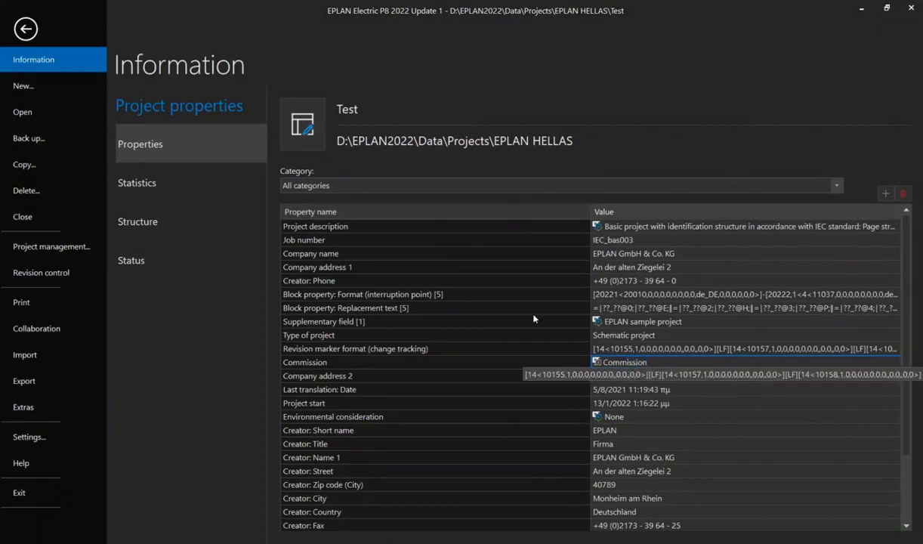
pyautogui.click(27, 29)
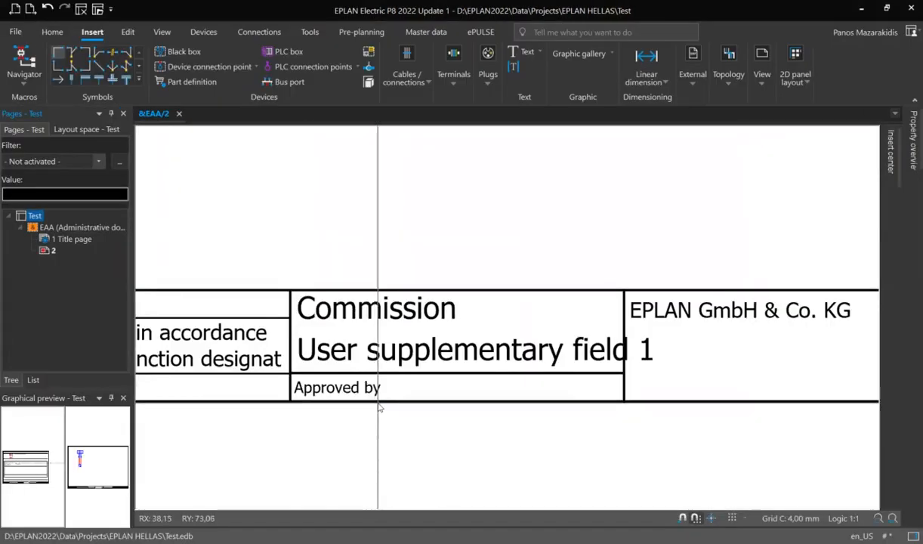
pyautogui.scroll(-2, 379, 405)
pyautogui.moveTo(323, 316); pyautogui.dragTo(756, 406)
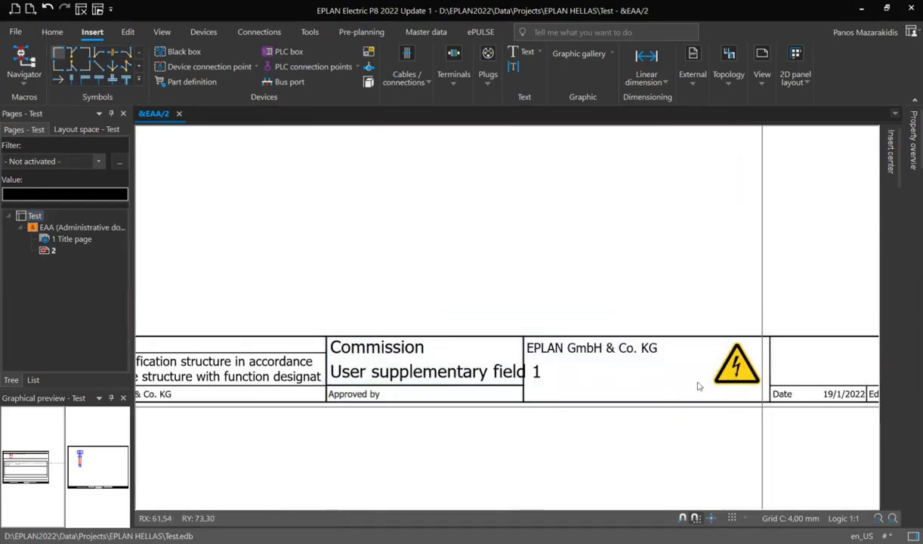
pyautogui.scroll(-3, 465, 302)
pyautogui.moveTo(466, 293); pyautogui.dragTo(445, 317, button='middle')
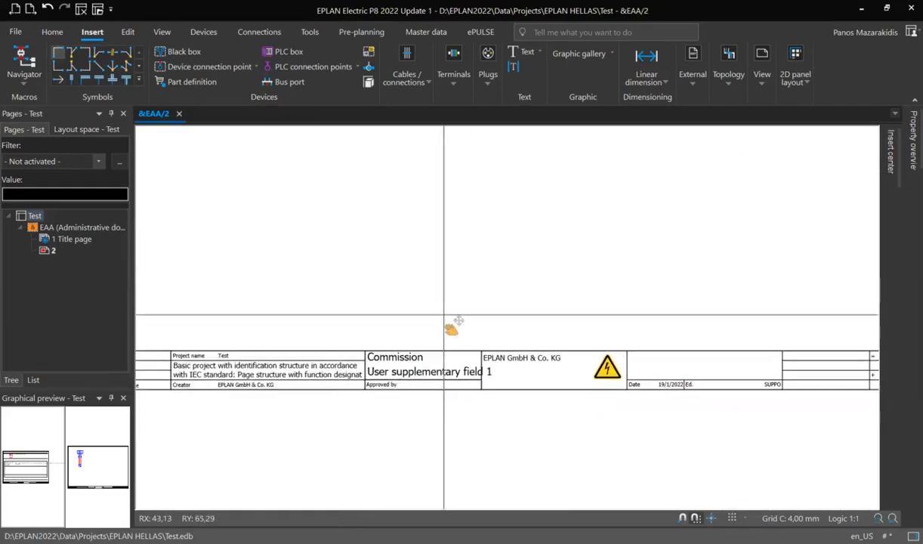